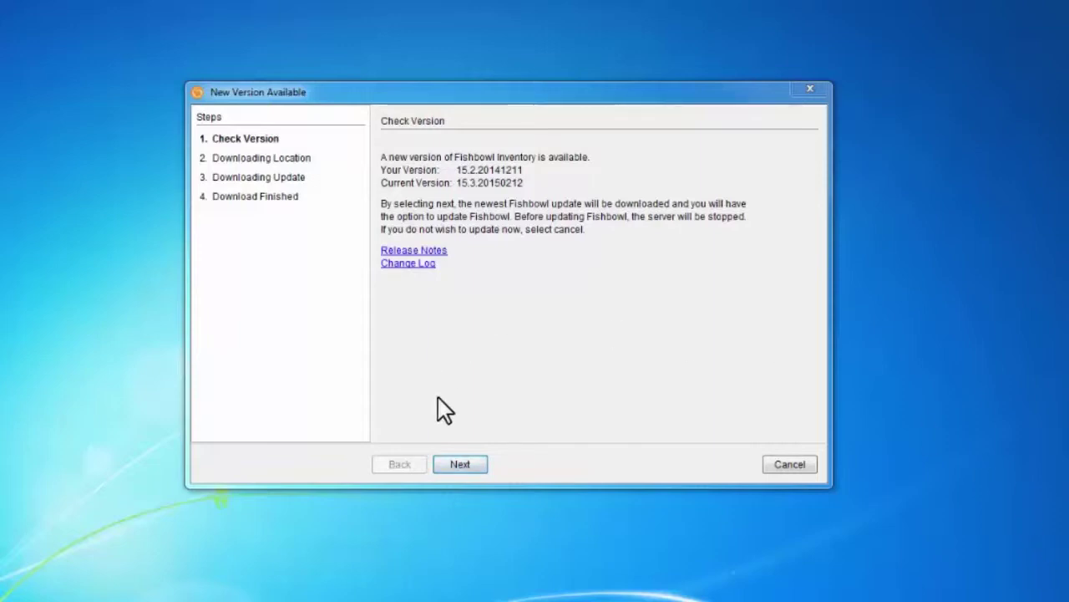
Download the 15.3 update to Downloads, close the Fishbowl login window, and run the update now
{"action": "left_click", "coordinate": [478, 464]}
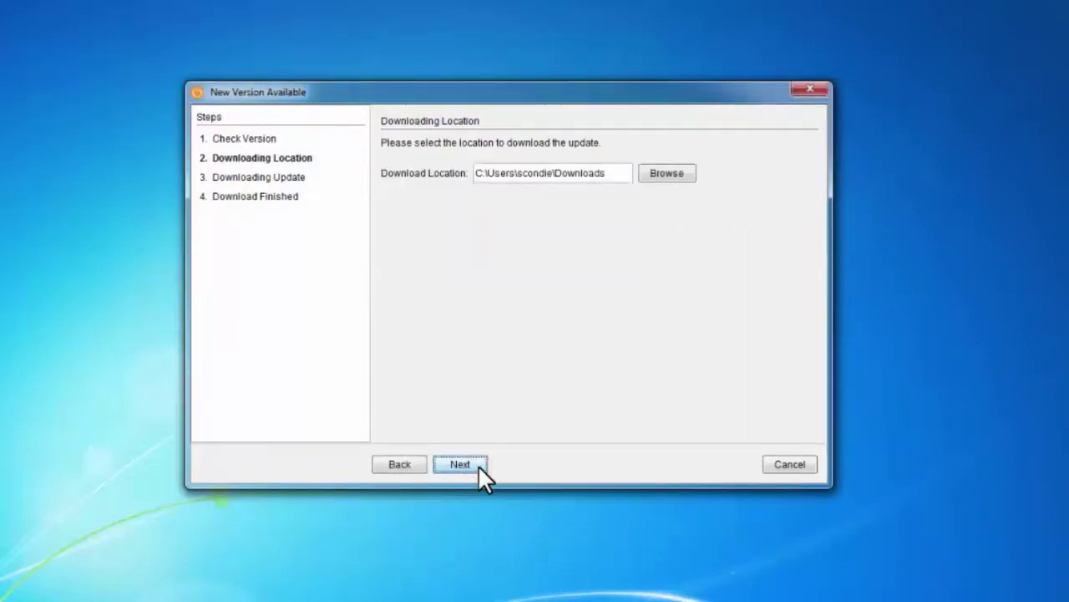
{"action": "left_click", "coordinate": [477, 465]}
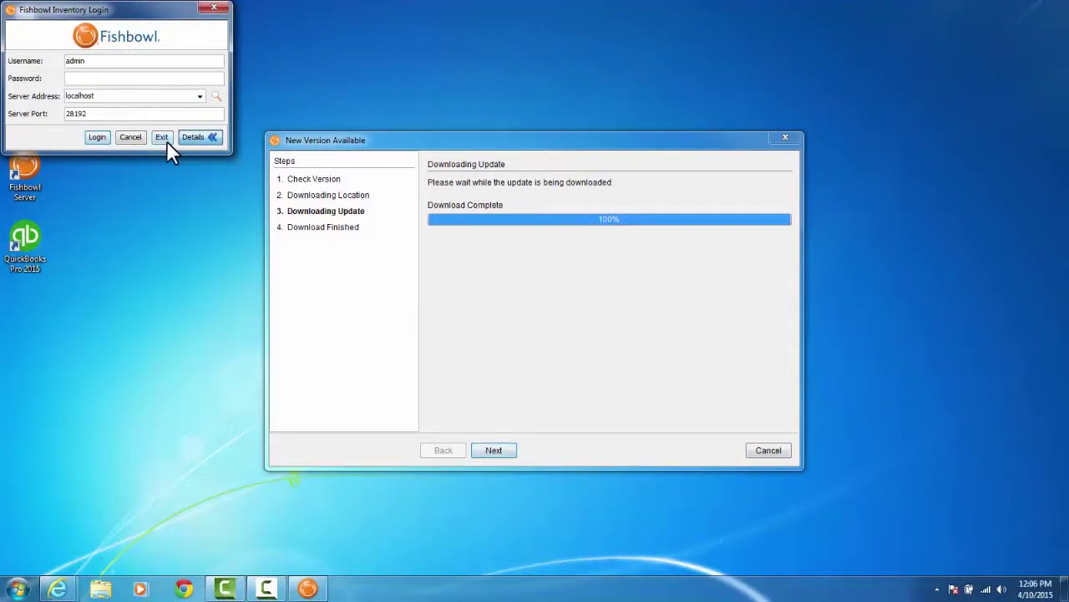
{"action": "left_click", "coordinate": [166, 141]}
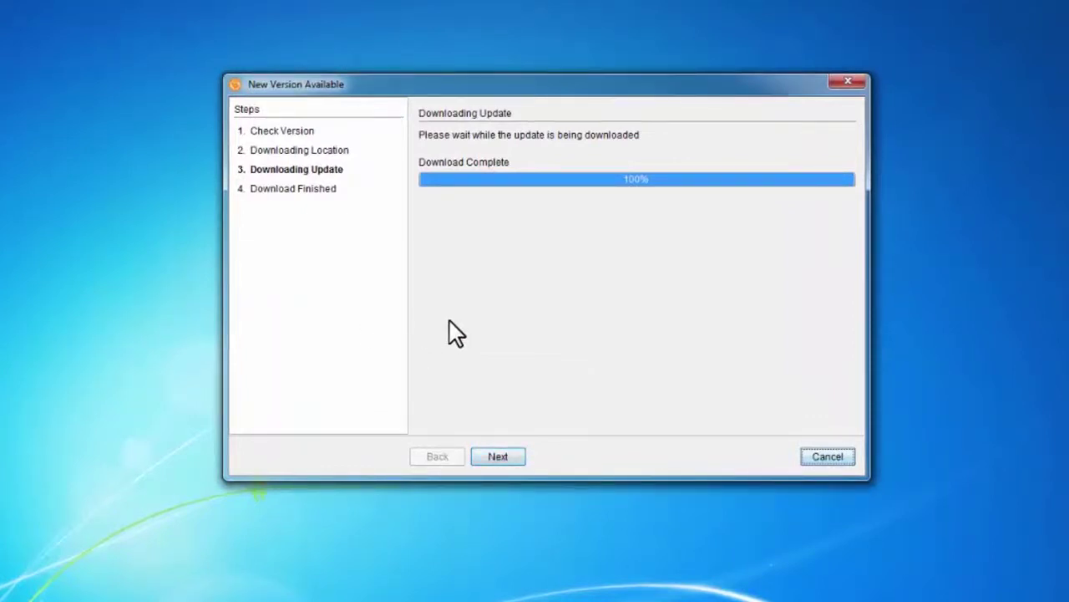
{"action": "left_click", "coordinate": [505, 455]}
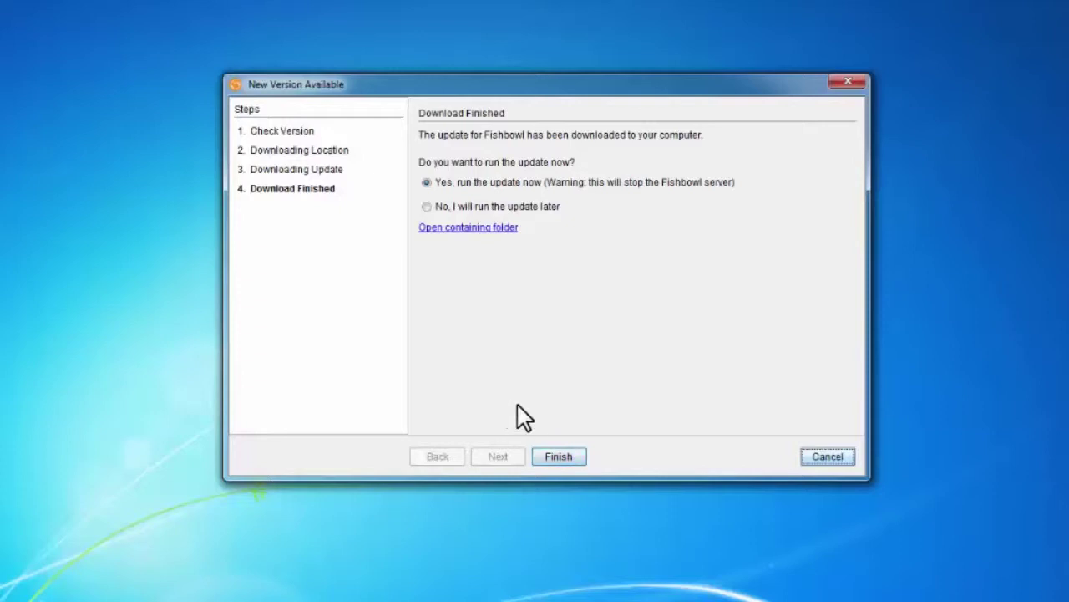
{"action": "left_click", "coordinate": [573, 456]}
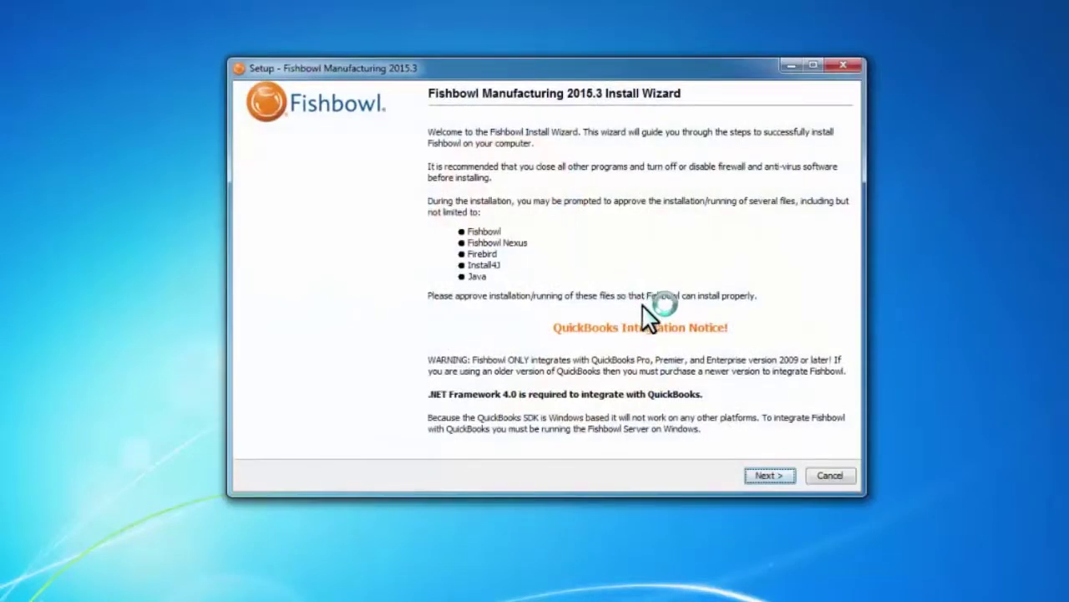
Accept the licence and choose a Current Fishbowl User install of Server with Client
{"action": "left_click", "coordinate": [765, 473]}
{"action": "left_click", "coordinate": [340, 419]}
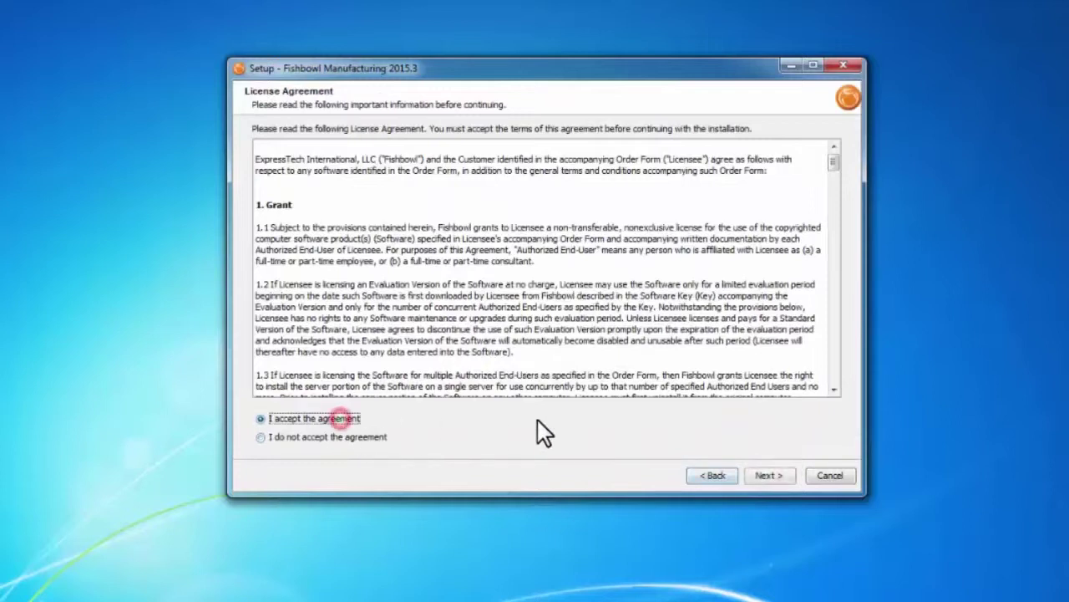
{"action": "left_click", "coordinate": [767, 473]}
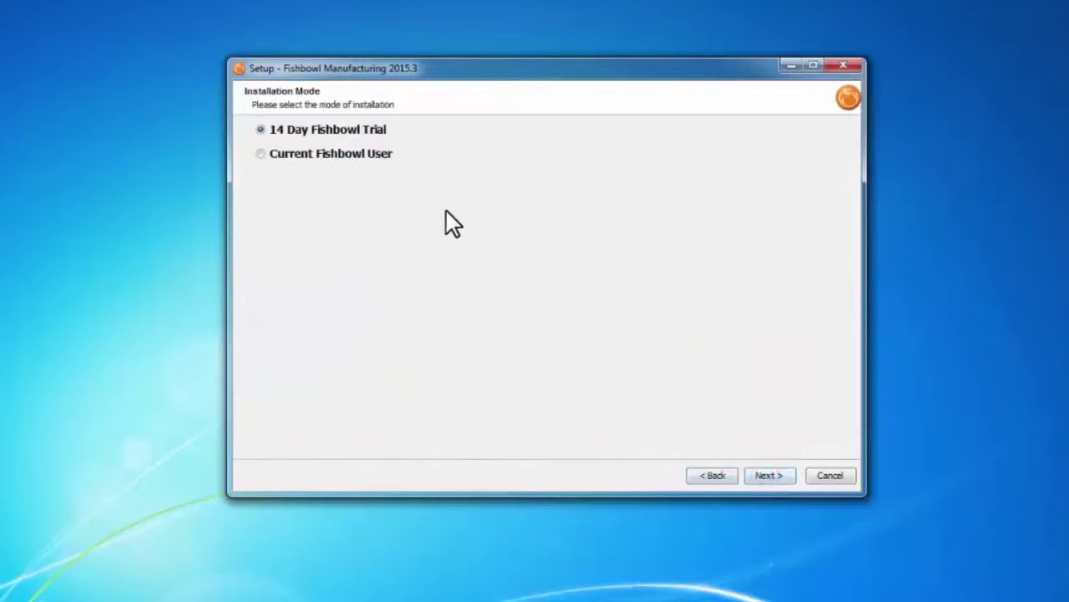
{"action": "left_click", "coordinate": [344, 156]}
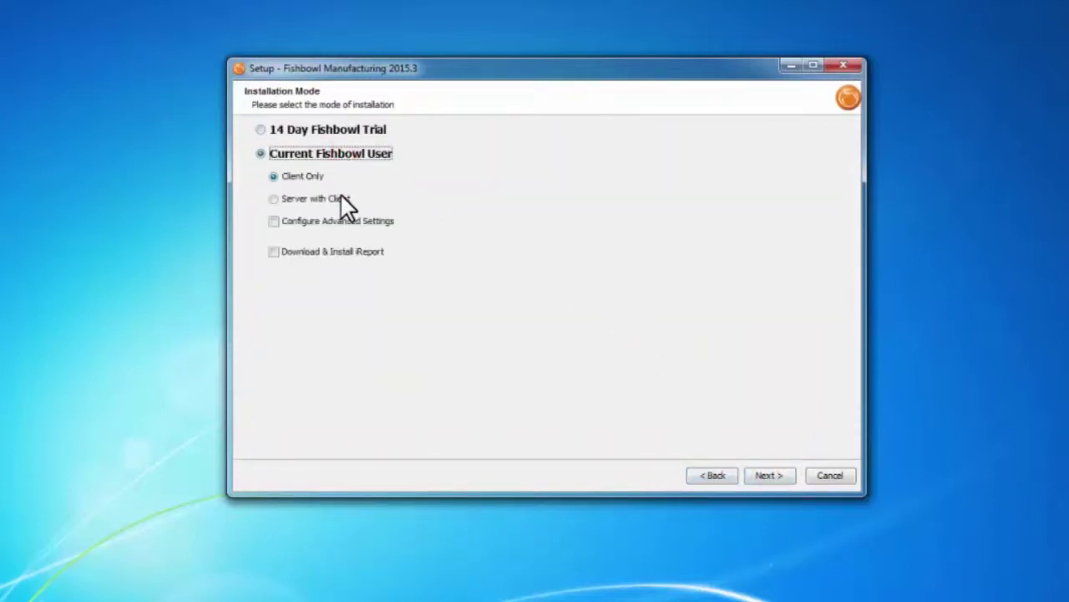
{"action": "left_click", "coordinate": [341, 200]}
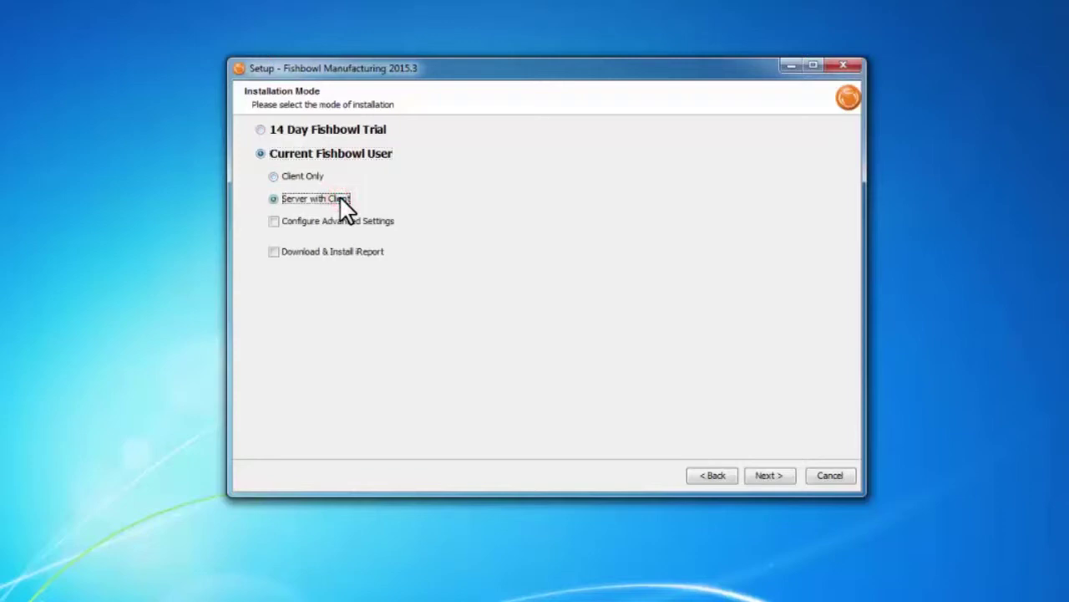
{"action": "left_click", "coordinate": [757, 474]}
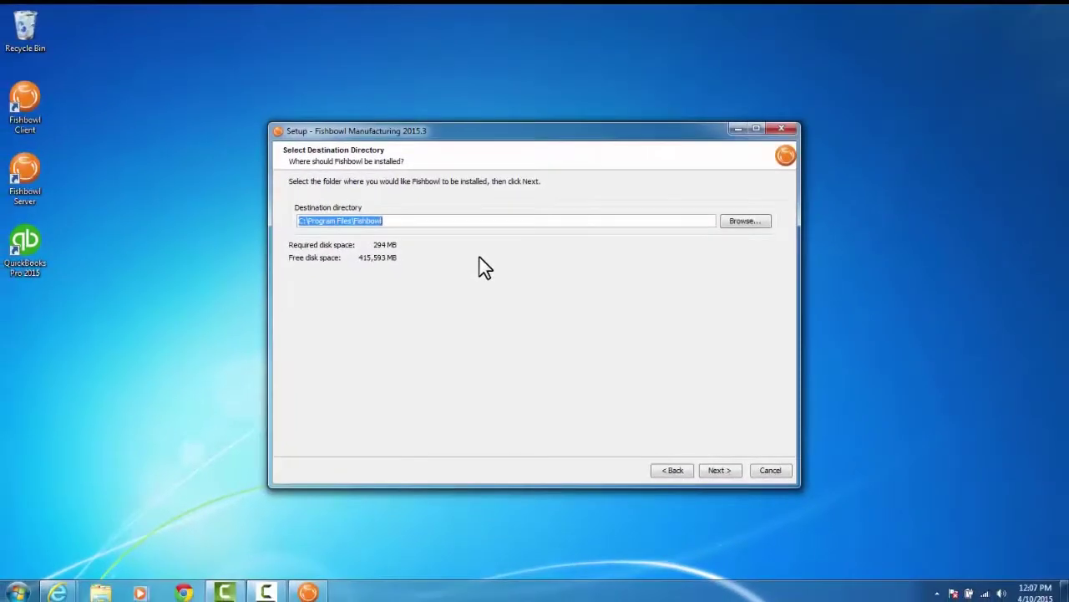
Check that the Fishbowl Server shortcut targets C:\Program Files\Fishbowl, then keep that install folder
{"action": "right_click", "coordinate": [34, 185]}
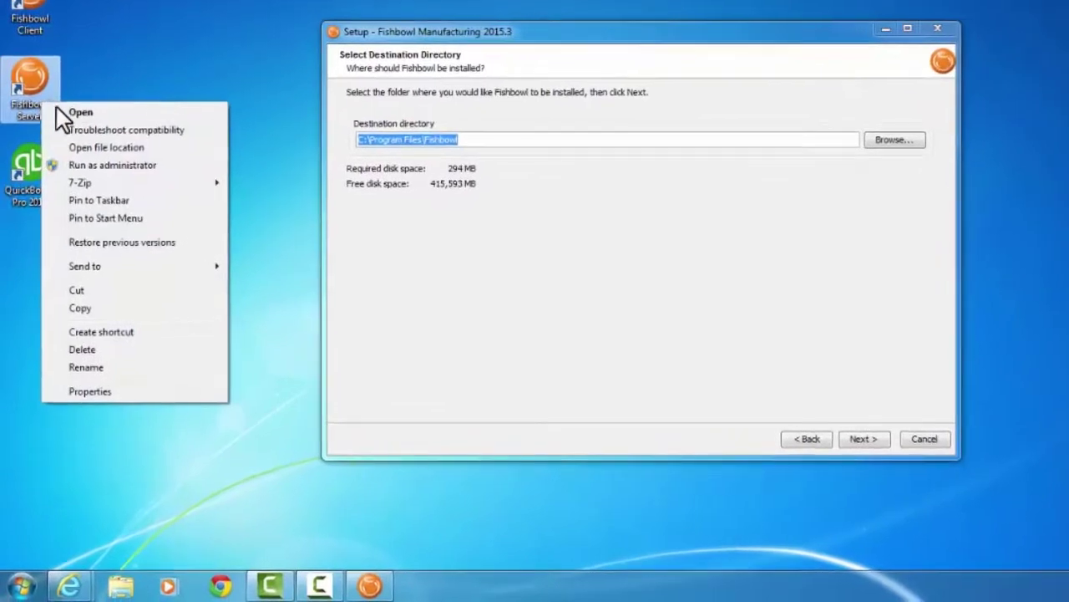
{"action": "left_click", "coordinate": [173, 390]}
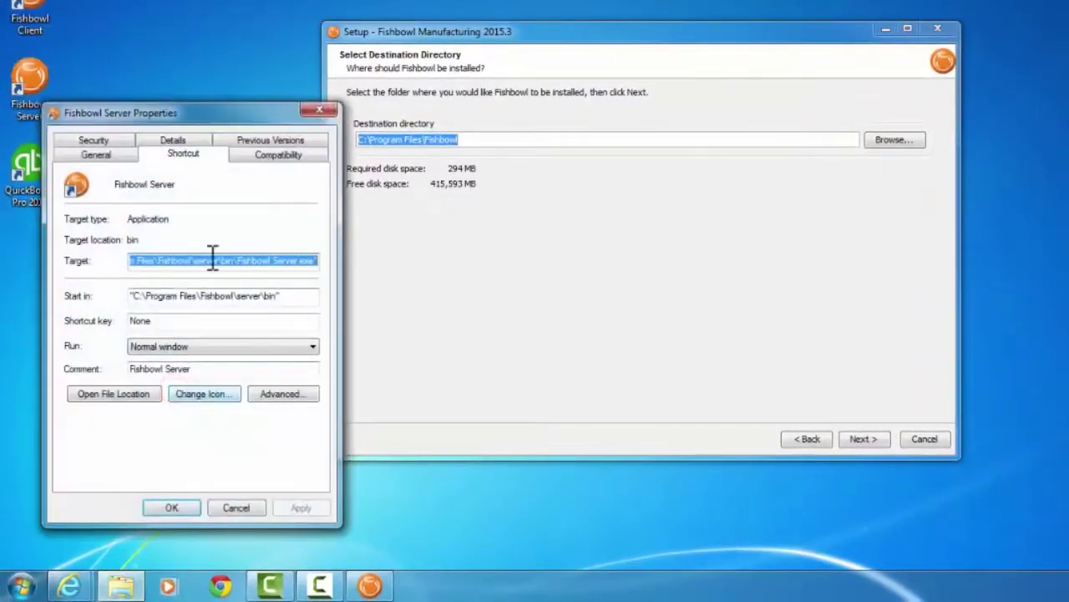
{"action": "left_click_drag", "start_coordinate": [221, 113], "coordinate": [657, 172]}
{"action": "left_click_drag", "start_coordinate": [635, 319], "coordinate": [494, 322]}
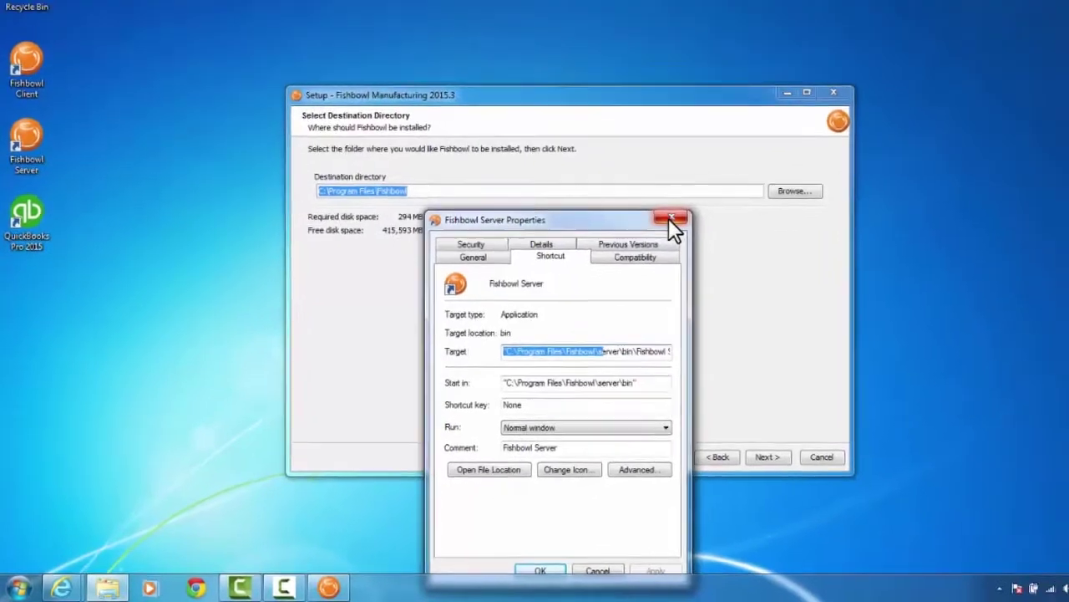
{"action": "left_click", "coordinate": [754, 171]}
{"action": "left_click", "coordinate": [712, 466]}
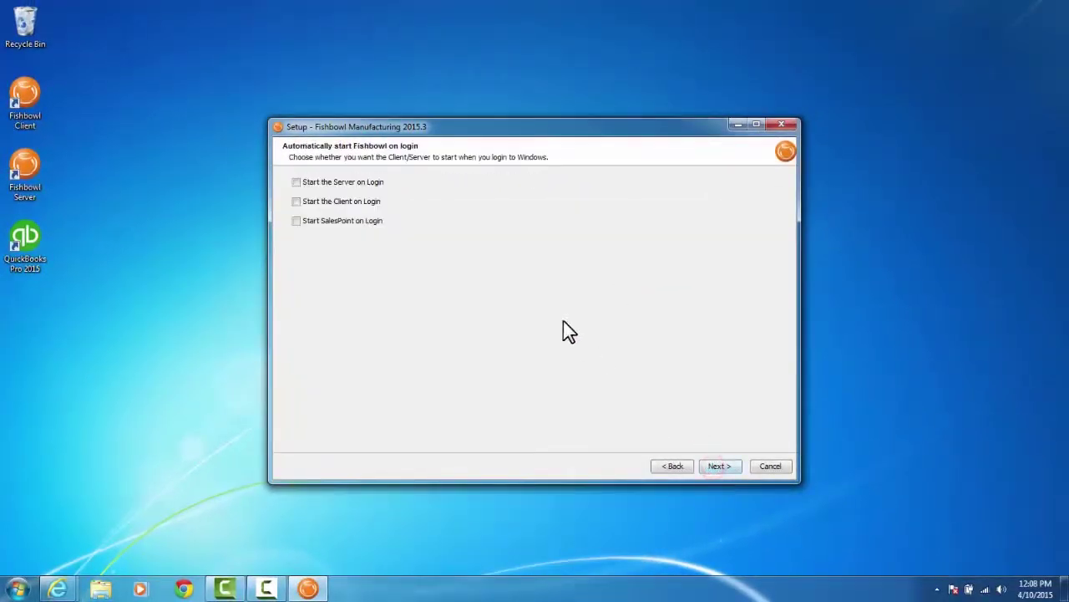
Enable Start the Server on Login, untick all six shortcut icons, and begin installing
{"action": "left_click", "coordinate": [358, 181]}
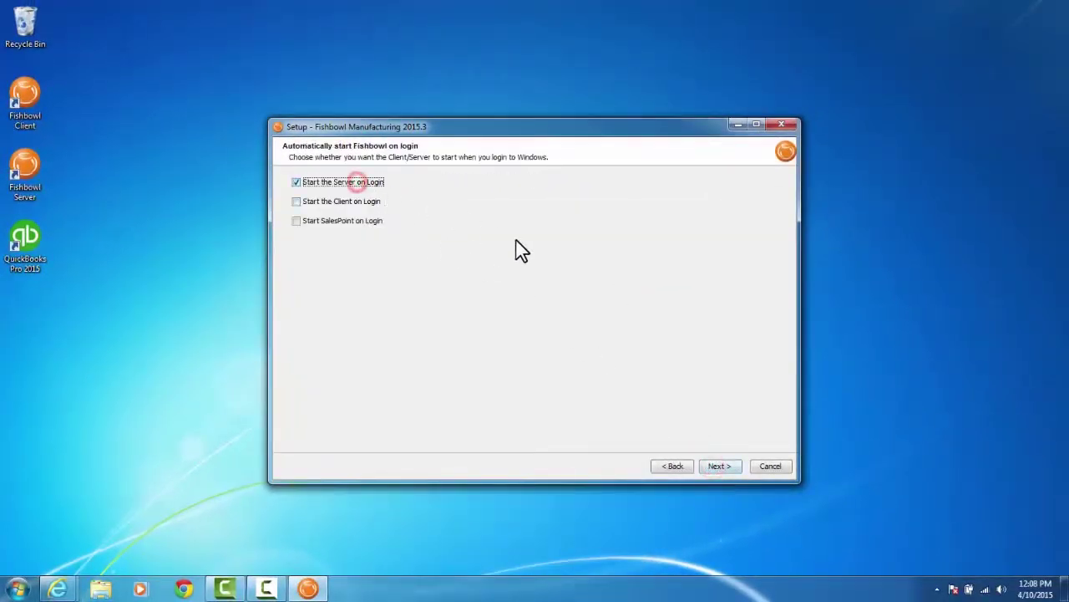
{"action": "left_click", "coordinate": [717, 466]}
{"action": "left_click", "coordinate": [382, 292]}
{"action": "left_click", "coordinate": [378, 272]}
{"action": "left_click", "coordinate": [376, 252]}
{"action": "left_click", "coordinate": [373, 234]}
{"action": "left_click", "coordinate": [371, 213]}
{"action": "left_click", "coordinate": [370, 197]}
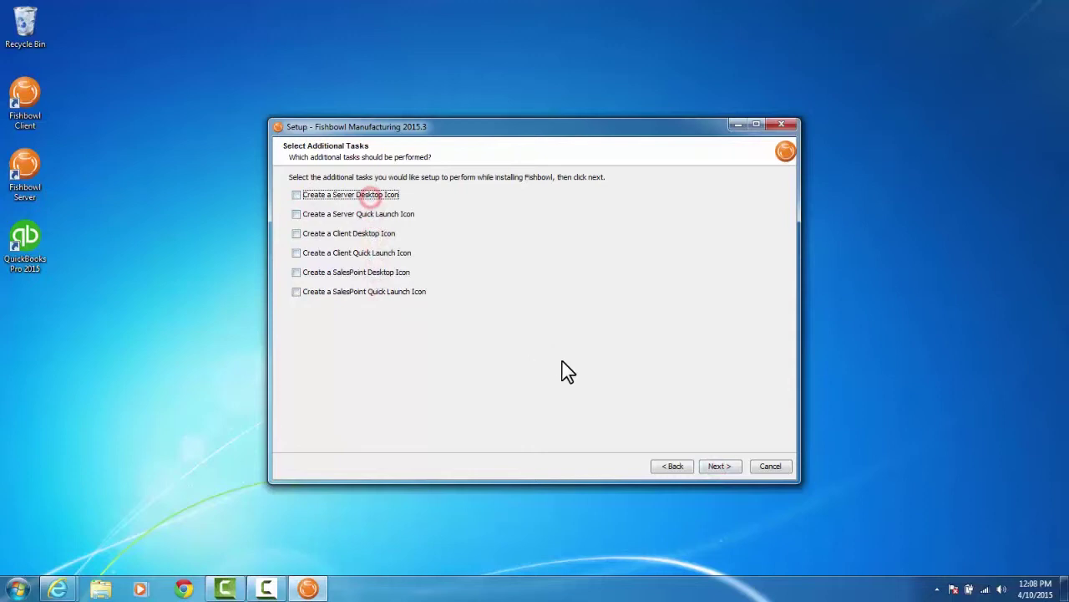
{"action": "left_click", "coordinate": [718, 466]}
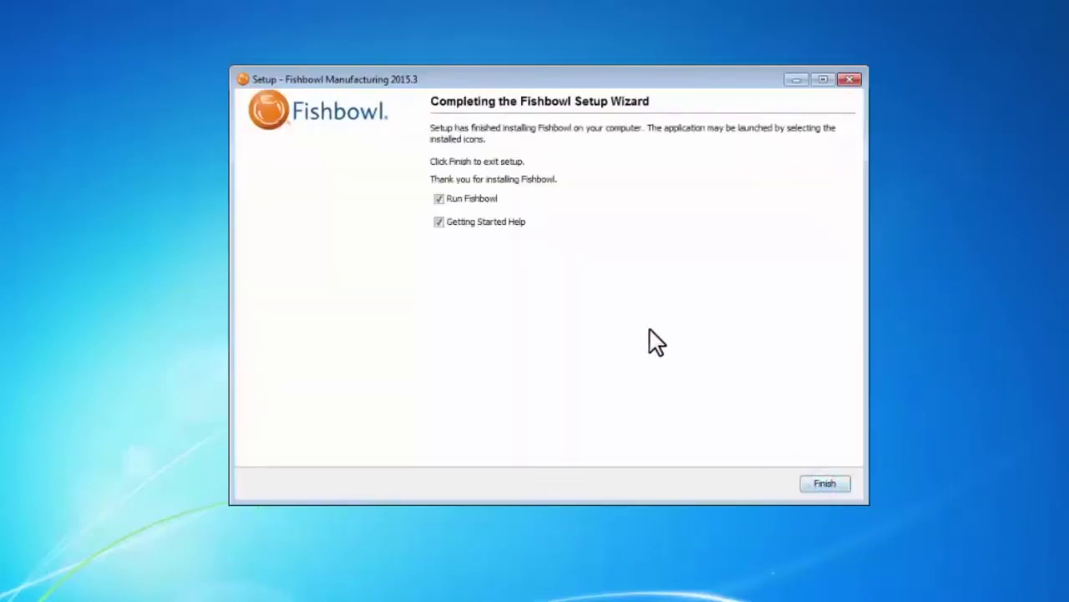
Untick Run Fishbowl and Getting Started Help, then finish the setup wizard
{"action": "left_click", "coordinate": [482, 199]}
{"action": "left_click", "coordinate": [479, 220]}
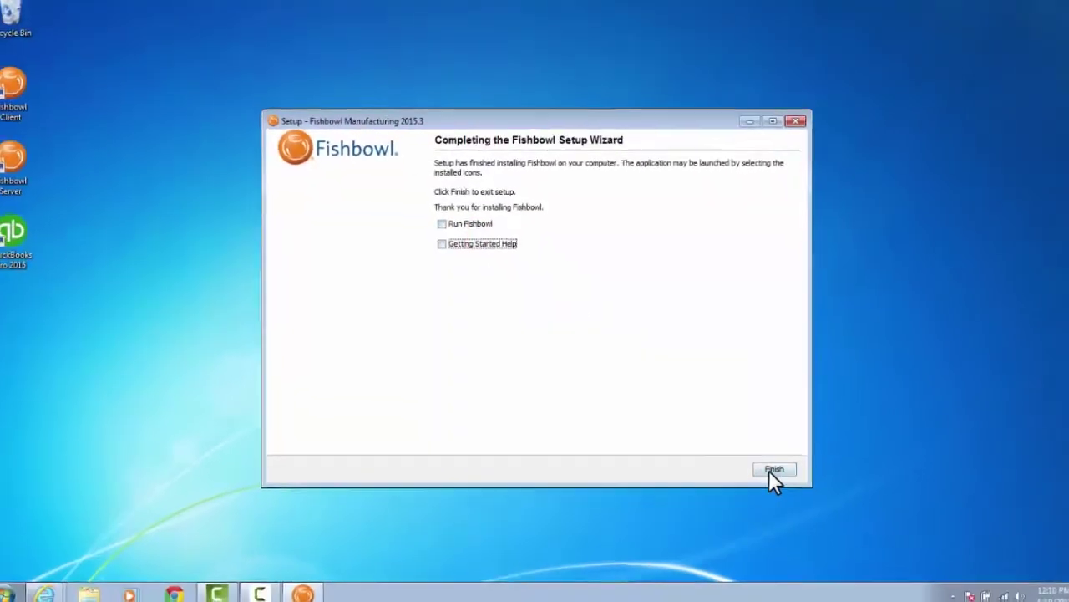
{"action": "left_click", "coordinate": [815, 484]}
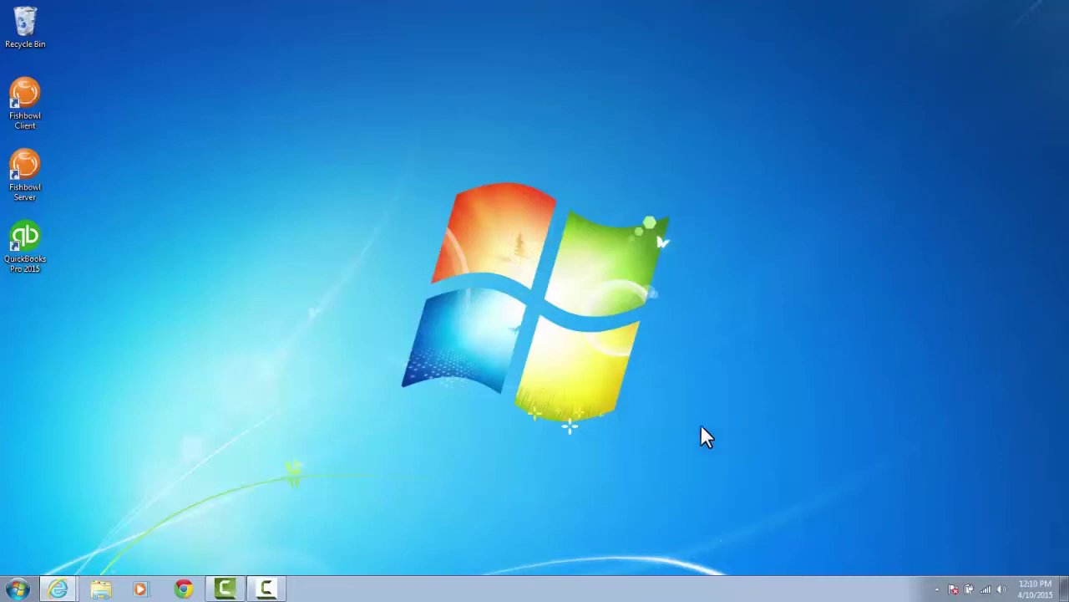
Bring up the Fishbowl Updates page and download the 64-bit Windows version of 2015.4
{"action": "mouse_move", "coordinate": [67, 583]}
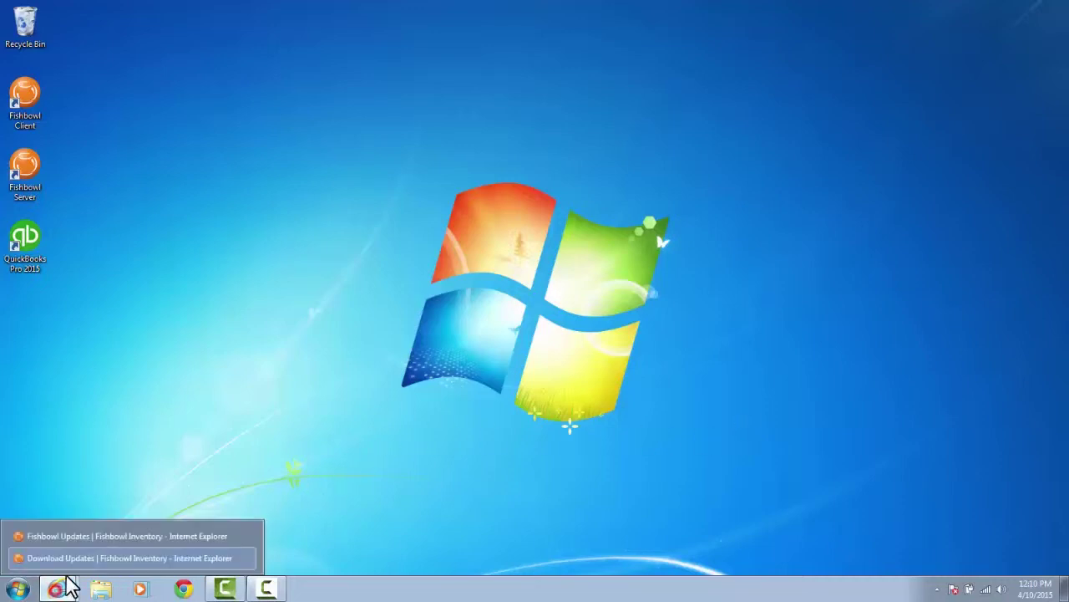
{"action": "left_click", "coordinate": [92, 536]}
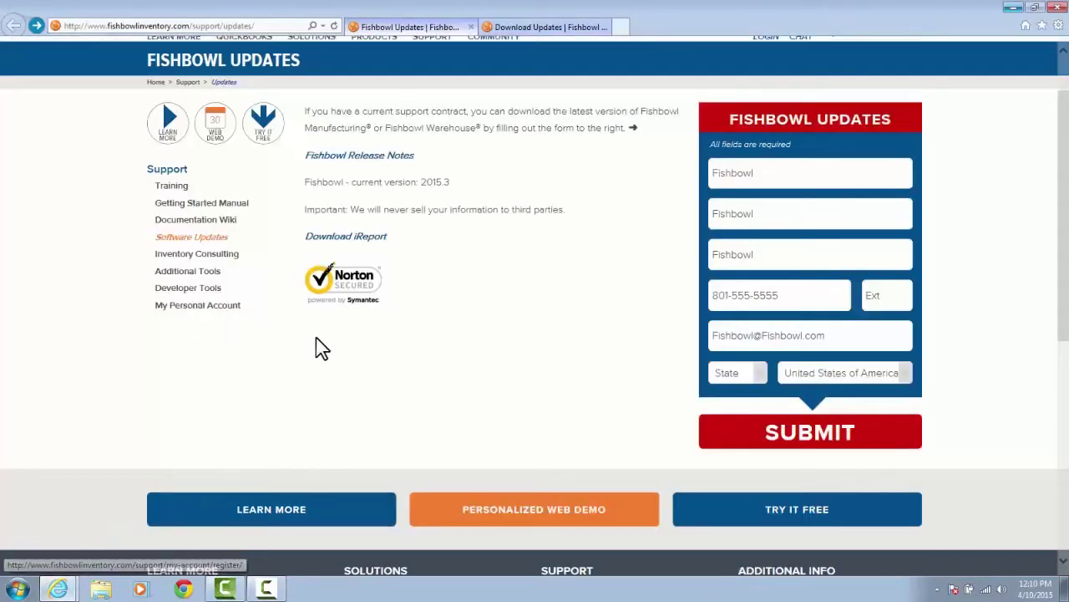
{"action": "scroll", "coordinate": [493, 338], "scroll_direction": "up", "scroll_amount": 2}
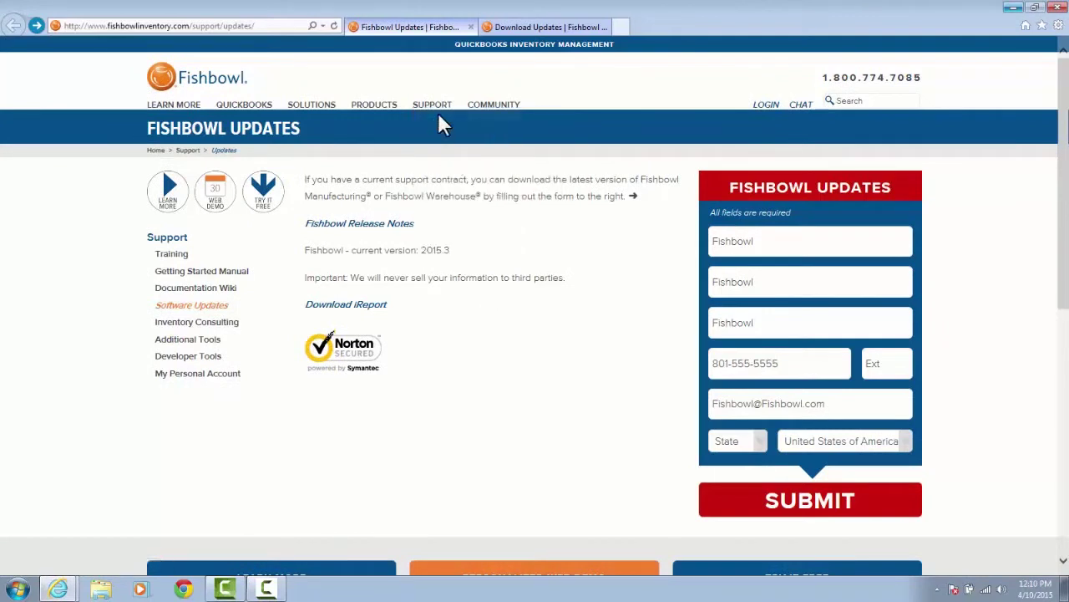
{"action": "mouse_move", "coordinate": [440, 118]}
{"action": "left_click", "coordinate": [779, 239]}
{"action": "left_click_drag", "start_coordinate": [768, 239], "coordinate": [706, 239]}
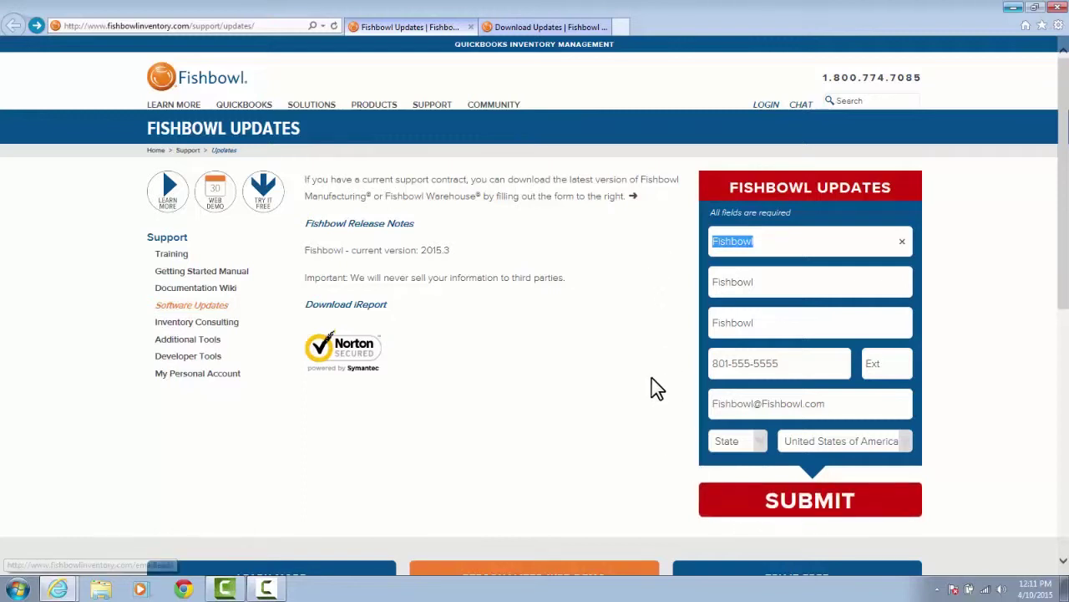
{"action": "left_click", "coordinate": [521, 28]}
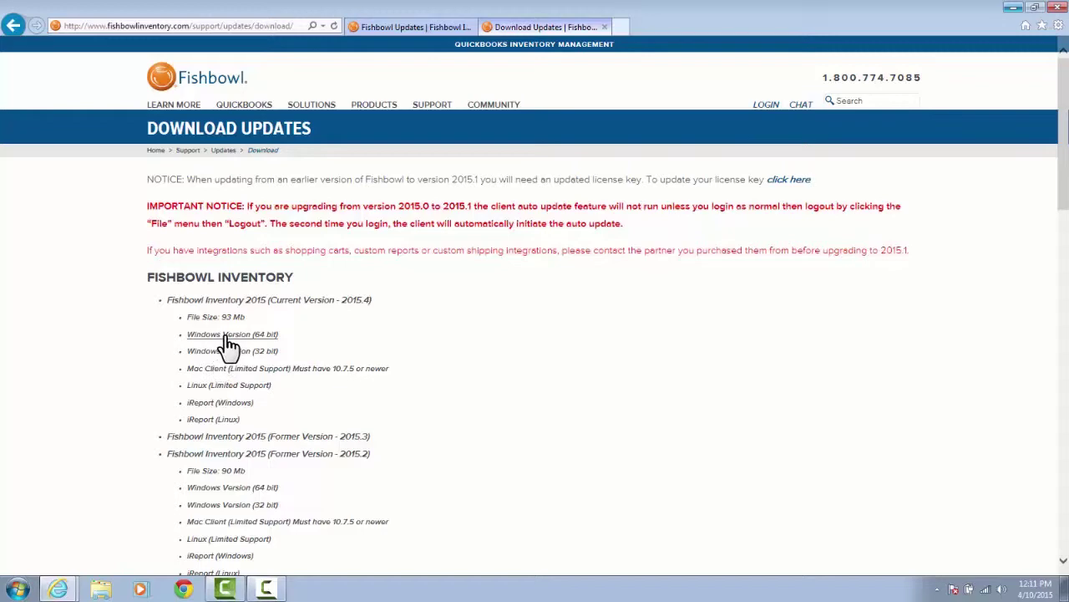
{"action": "left_click", "coordinate": [276, 337]}
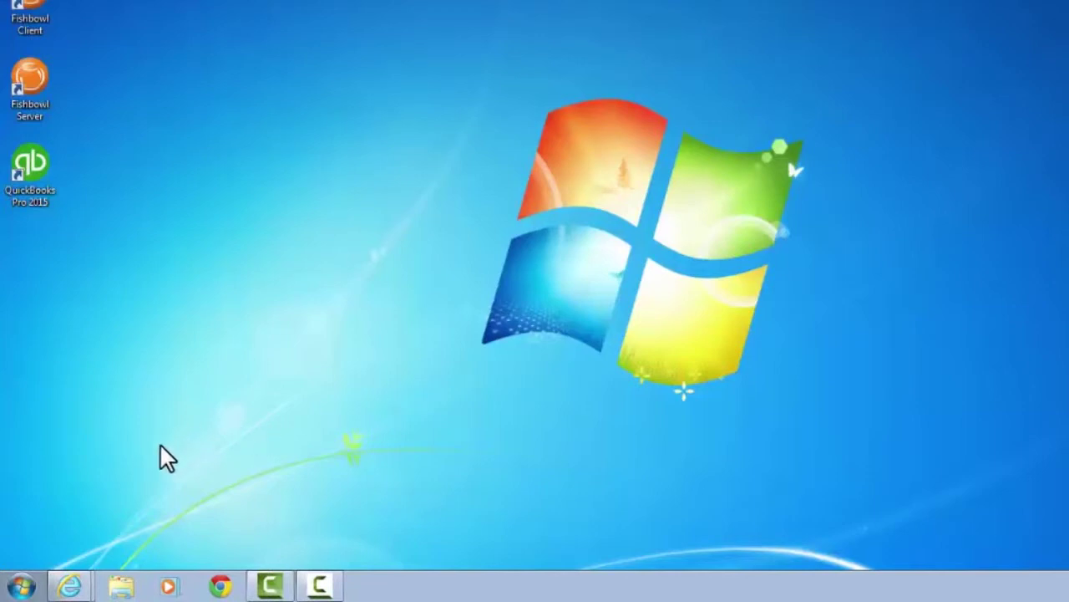
Open Downloads via Start > Computer and select the fbManufacturing-2015.4-x64 installer
{"action": "left_click", "coordinate": [22, 585]}
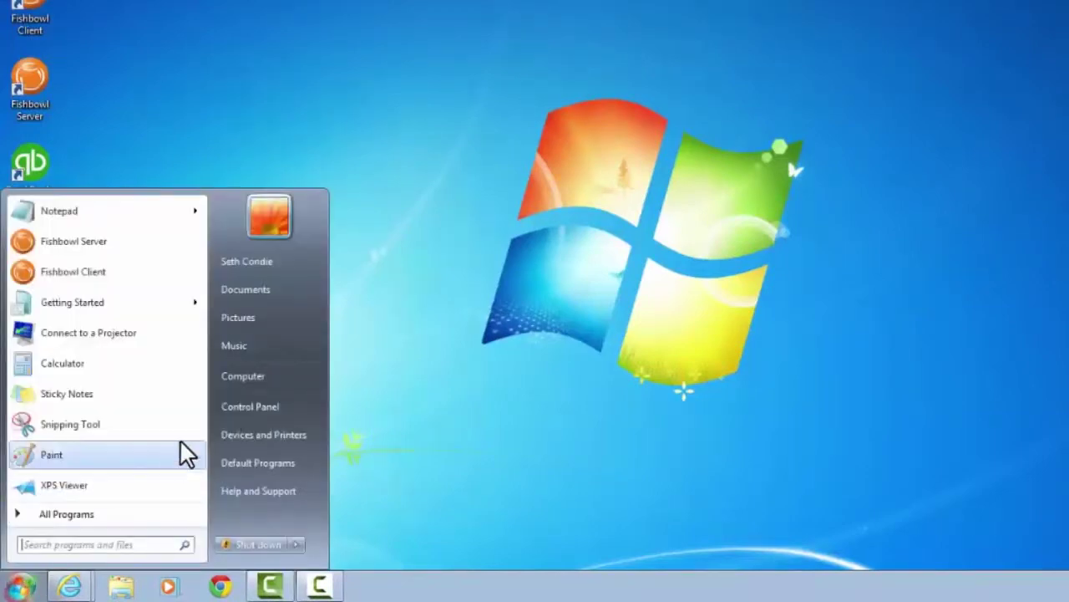
{"action": "left_click", "coordinate": [272, 378]}
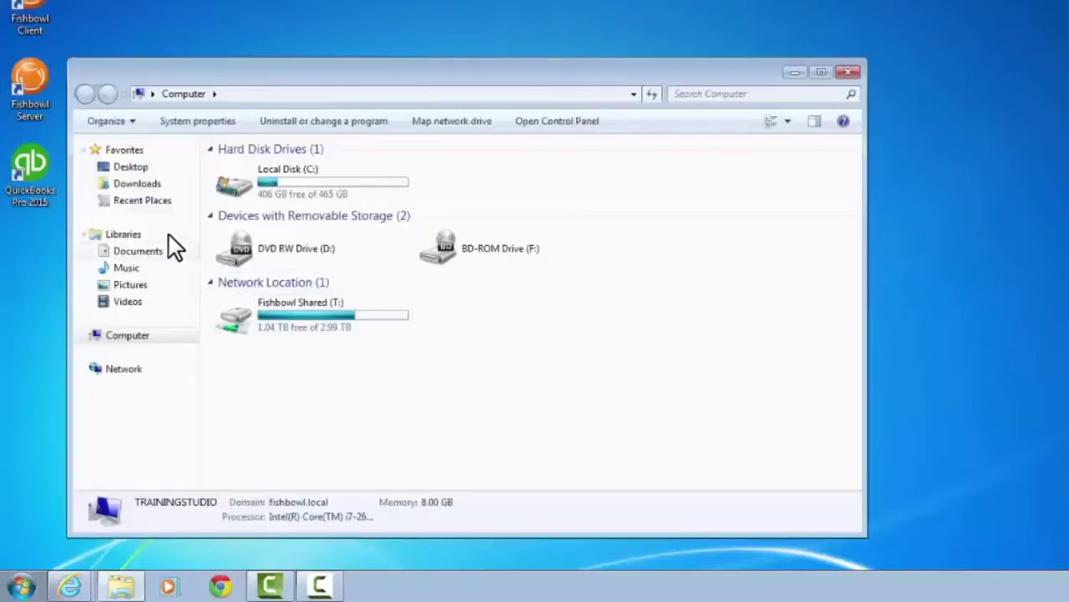
{"action": "left_click", "coordinate": [157, 183]}
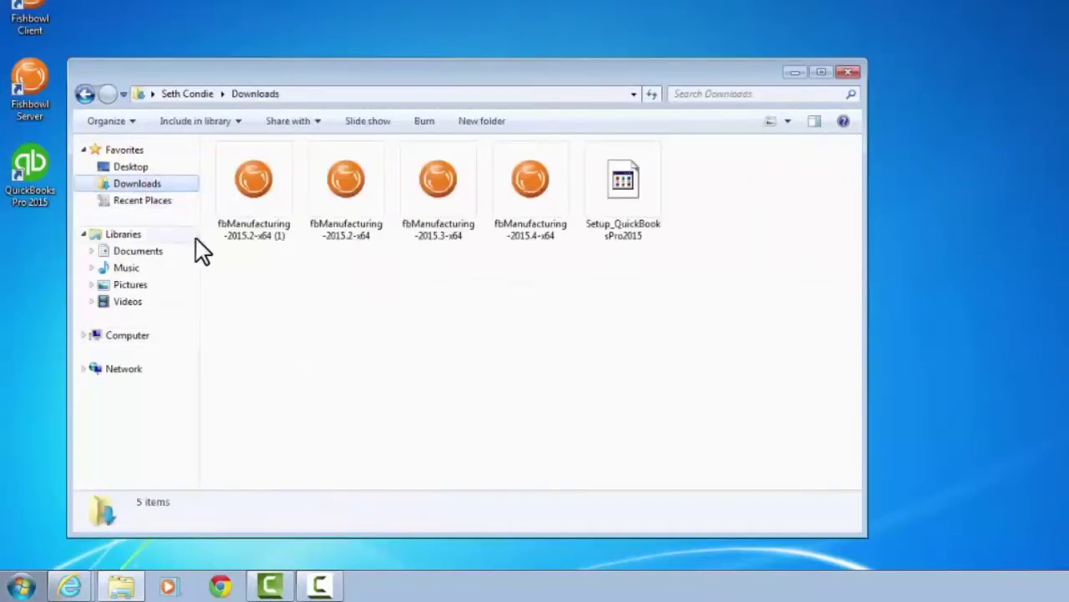
{"action": "left_click", "coordinate": [531, 177]}
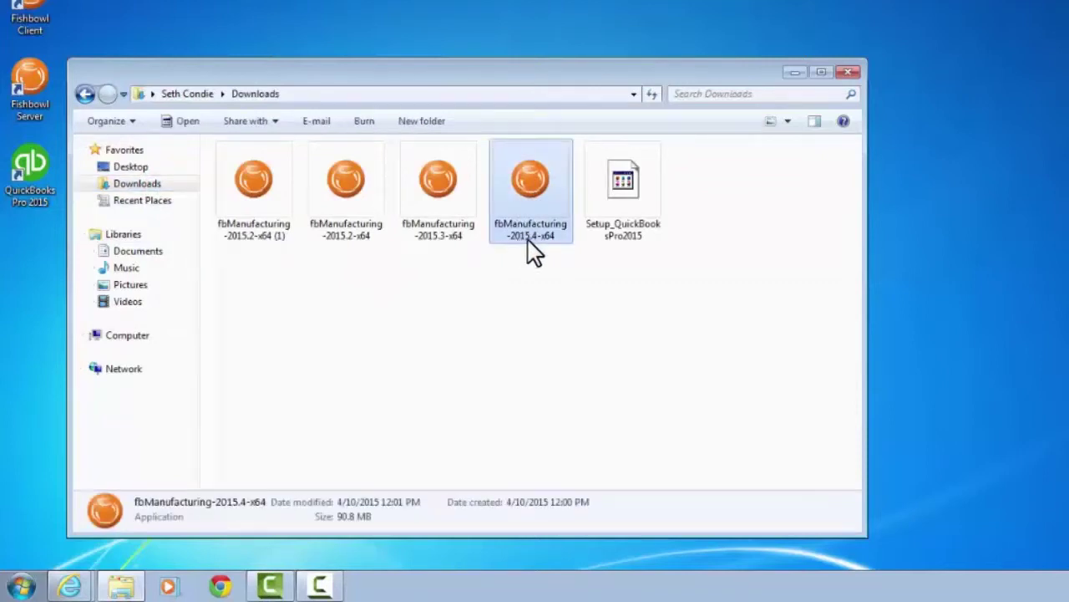
Run fbManufacturing-2015.4-x64 past the security warning, then close the Downloads window
{"action": "double_click", "coordinate": [534, 181]}
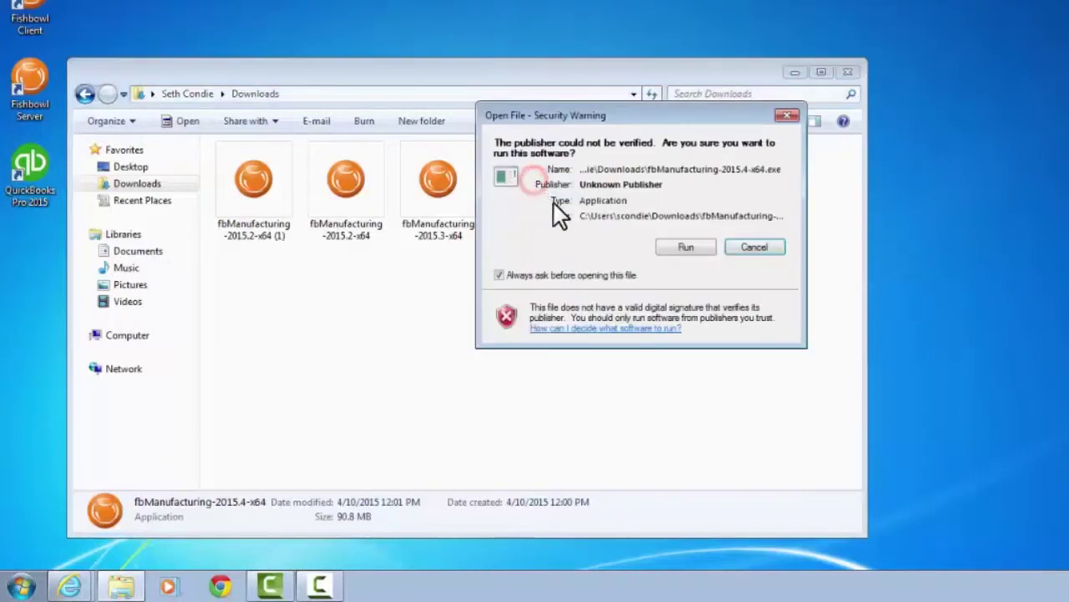
{"action": "left_click", "coordinate": [681, 248]}
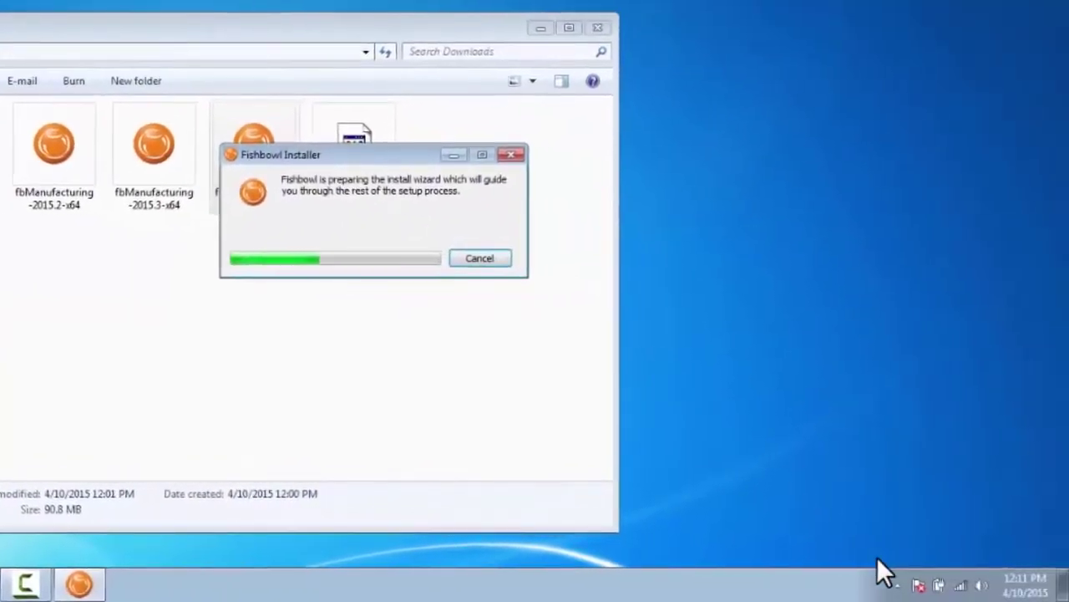
{"action": "left_click", "coordinate": [897, 584]}
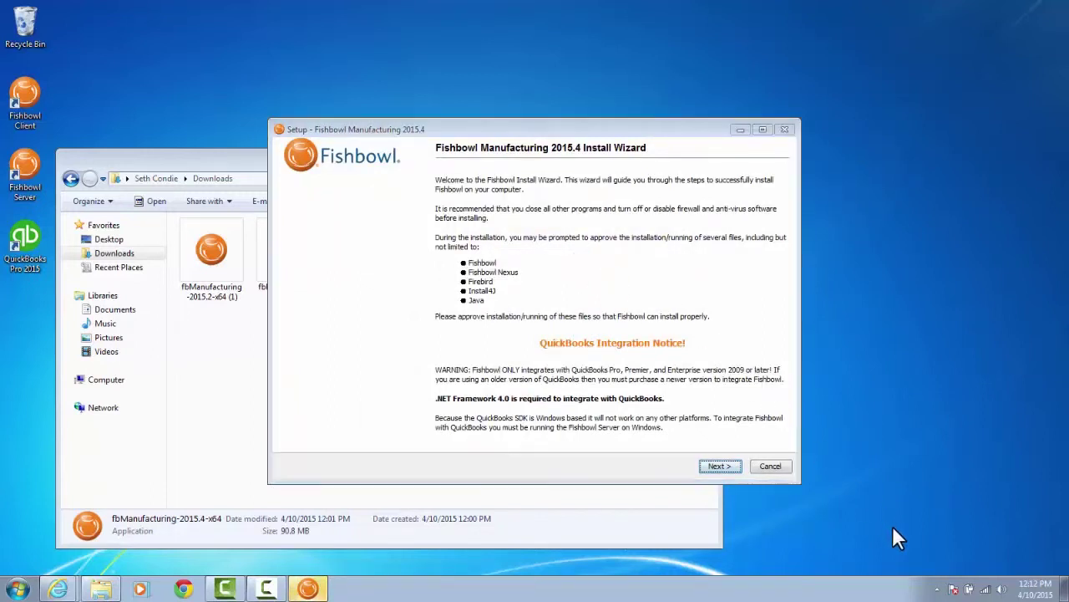
{"action": "left_click", "coordinate": [939, 586]}
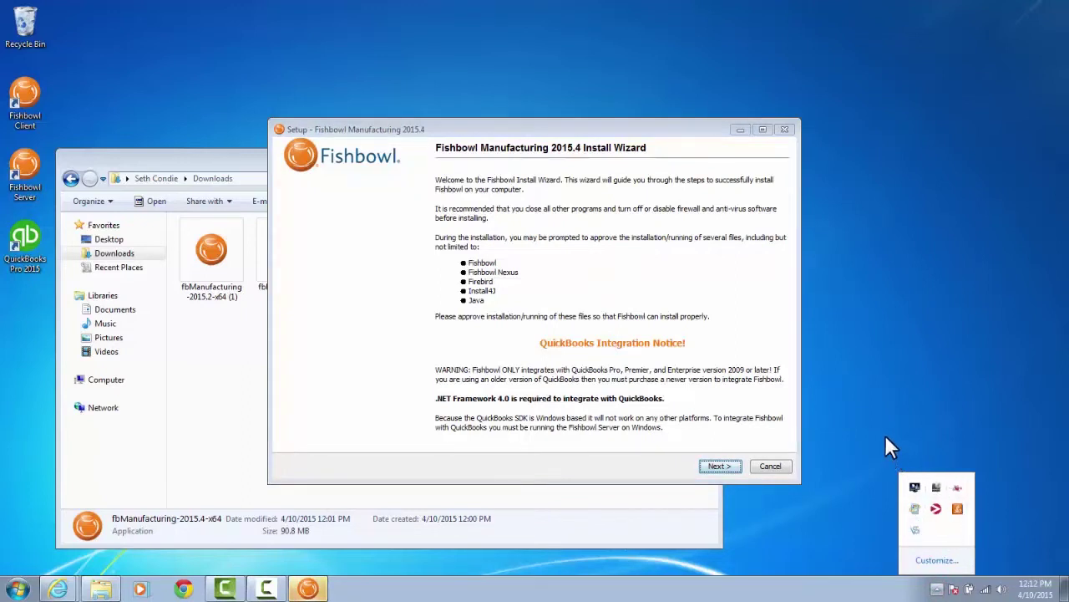
{"action": "left_click", "coordinate": [866, 386]}
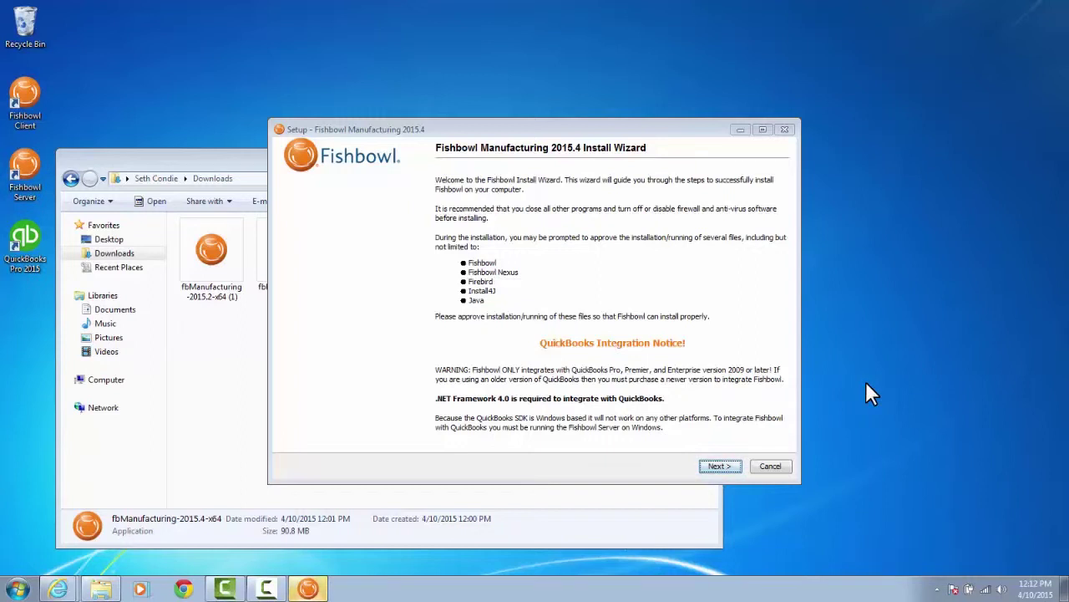
{"action": "left_click", "coordinate": [215, 162]}
{"action": "left_click", "coordinate": [707, 160]}
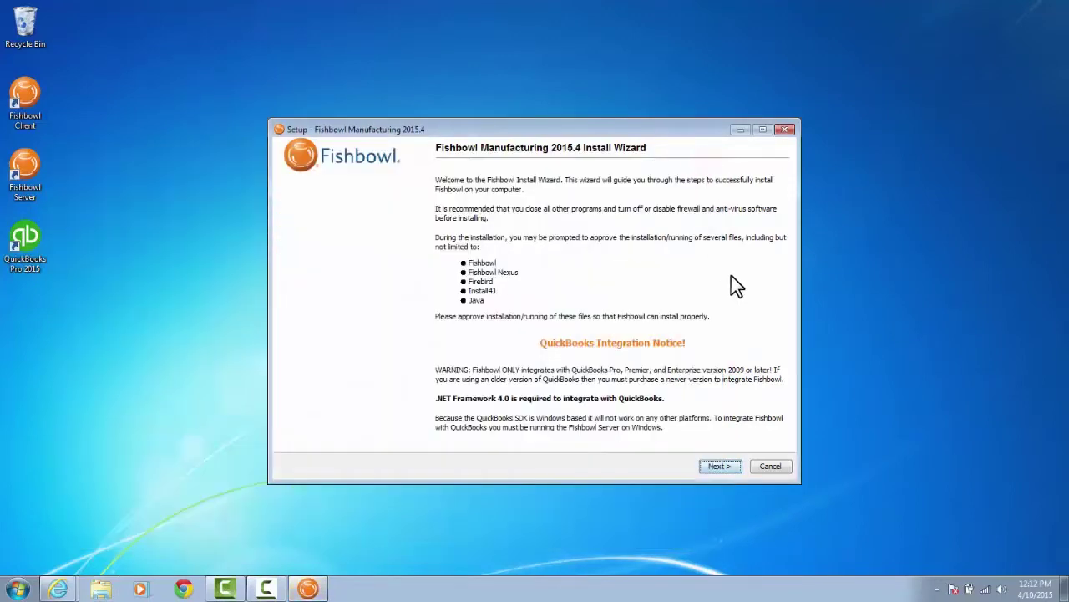
Accept the licence and choose a Current Fishbowl User install of Server with Client
{"action": "left_click", "coordinate": [718, 466]}
{"action": "left_click", "coordinate": [366, 420]}
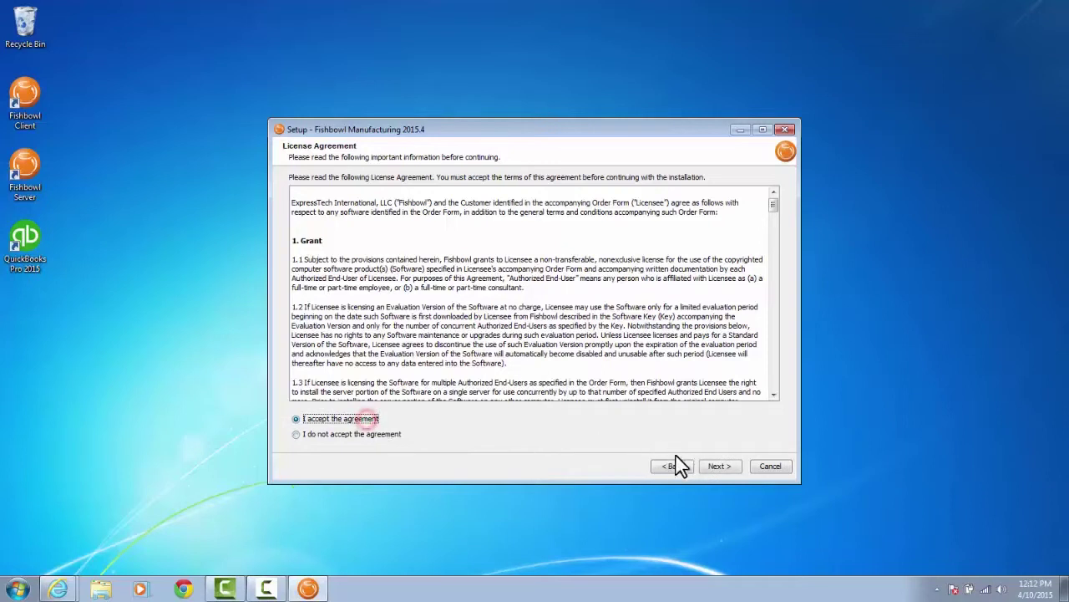
{"action": "left_click", "coordinate": [714, 465]}
{"action": "left_click", "coordinate": [365, 198]}
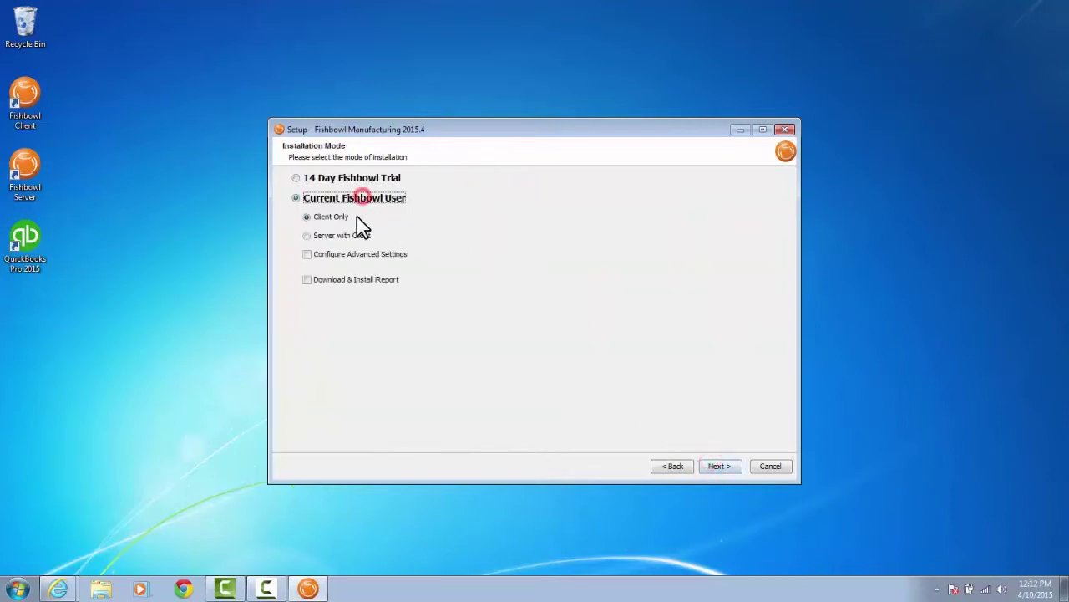
{"action": "left_click", "coordinate": [349, 237]}
{"action": "left_click", "coordinate": [718, 466]}
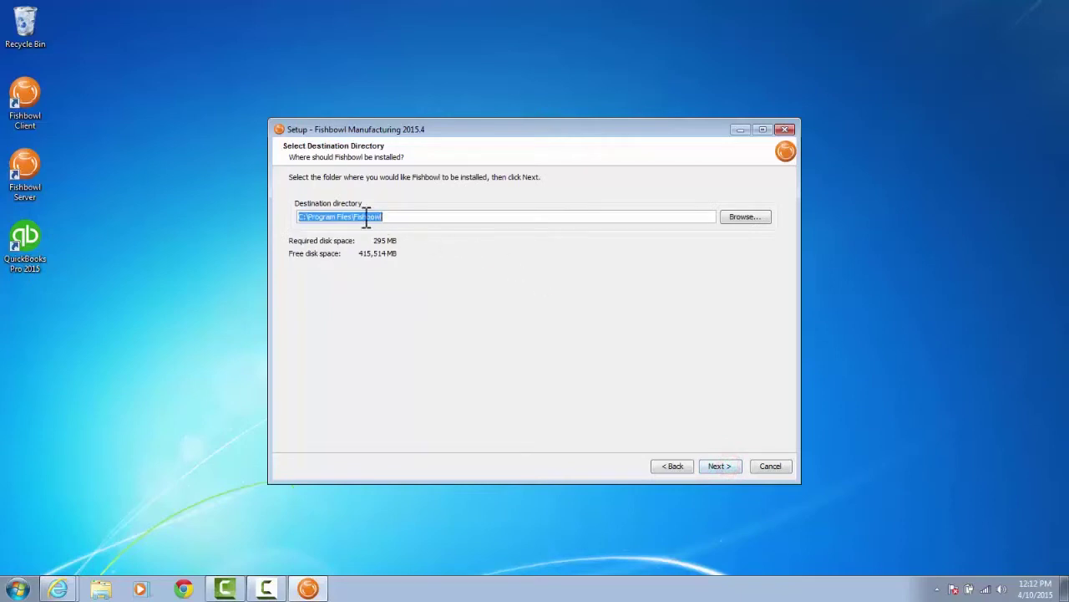
Check that the Fishbowl Server shortcut's target path matches C:\Program Files\Fishbowl
{"action": "right_click", "coordinate": [34, 173]}
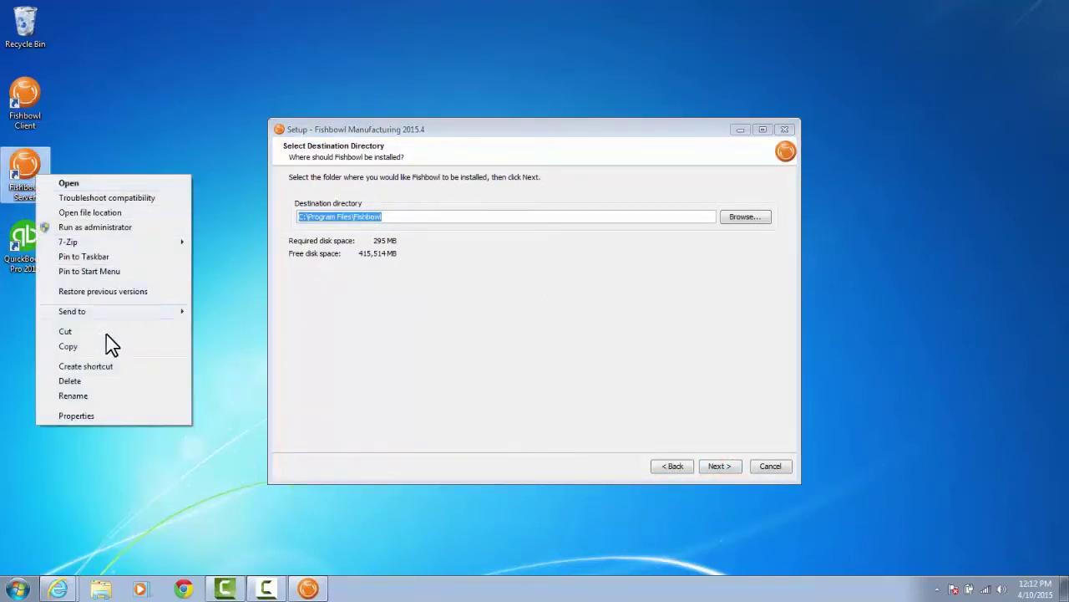
{"action": "left_click", "coordinate": [112, 417]}
{"action": "left_click_drag", "start_coordinate": [190, 185], "coordinate": [521, 245]}
{"action": "left_click", "coordinate": [497, 362]}
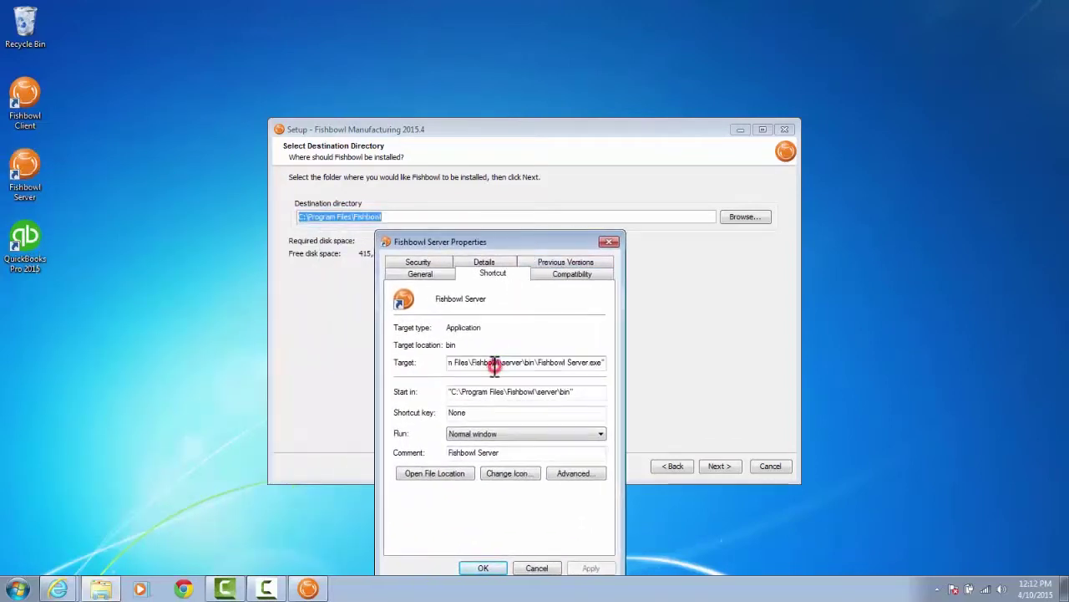
{"action": "left_click_drag", "start_coordinate": [482, 366], "coordinate": [449, 362]}
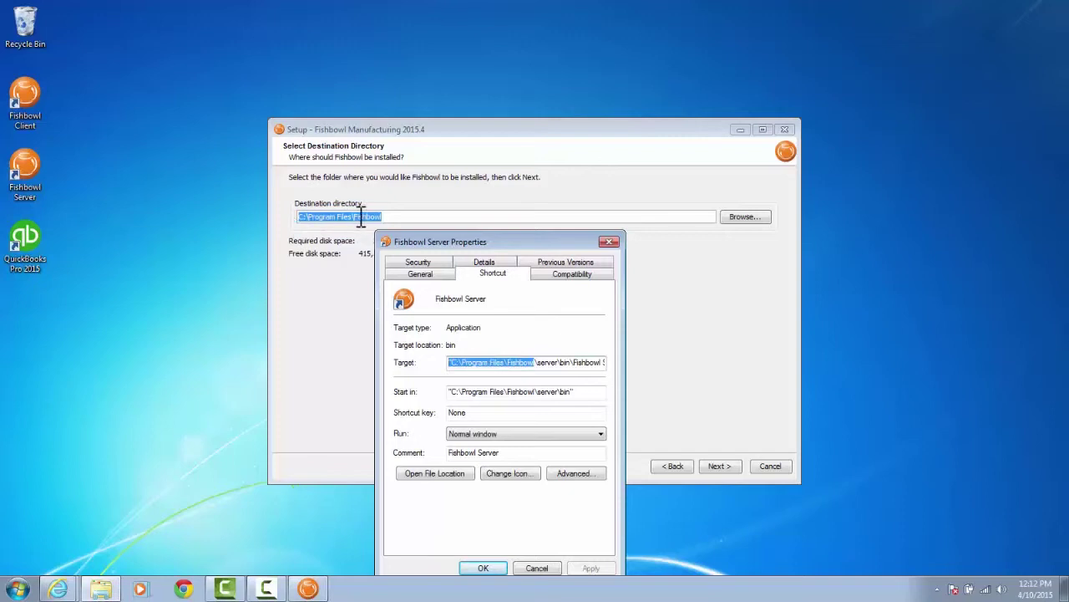
{"action": "left_click", "coordinate": [609, 241]}
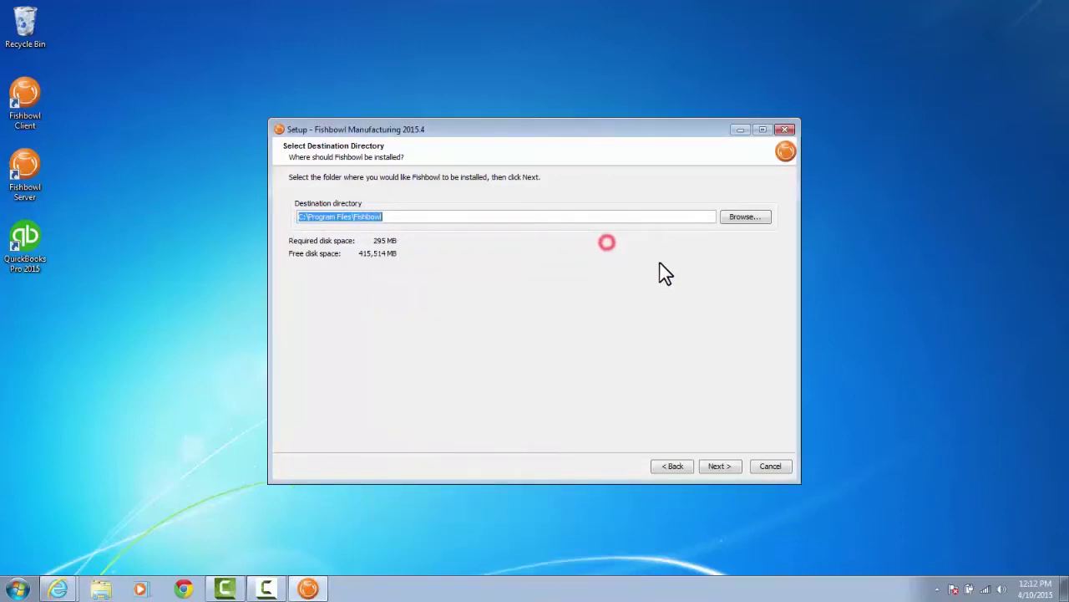
Keep the destination folder, enable Start the Server on Login, and untick all six shortcut icons
{"action": "left_click", "coordinate": [720, 465]}
{"action": "left_click", "coordinate": [363, 182]}
{"action": "left_click", "coordinate": [717, 465]}
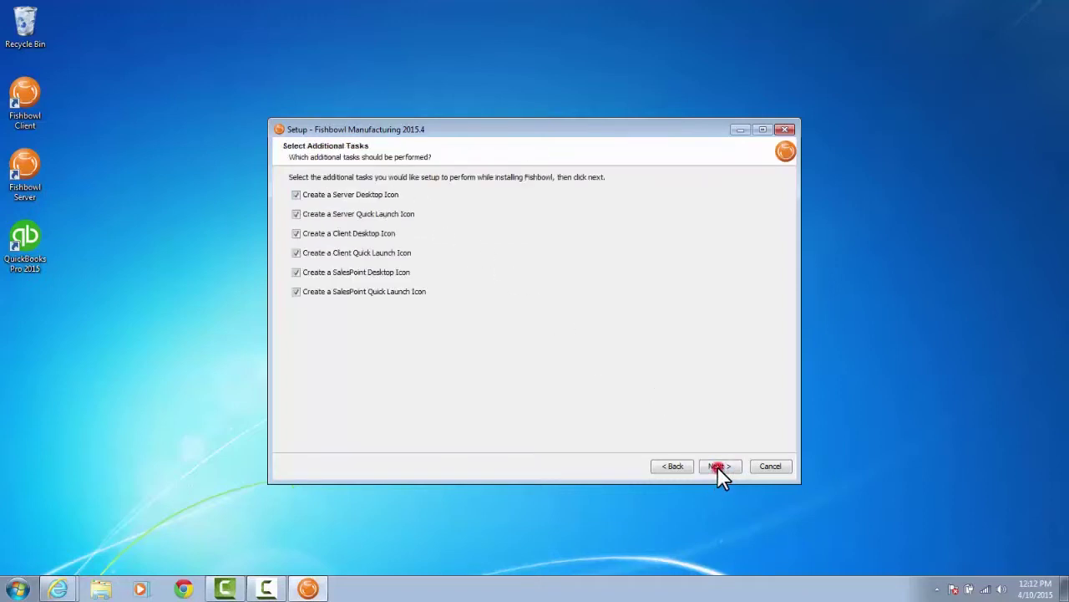
{"action": "left_click", "coordinate": [340, 291]}
{"action": "left_click", "coordinate": [340, 272]}
{"action": "left_click", "coordinate": [339, 253]}
{"action": "left_click", "coordinate": [339, 233]}
{"action": "left_click", "coordinate": [337, 214]}
{"action": "left_click", "coordinate": [338, 194]}
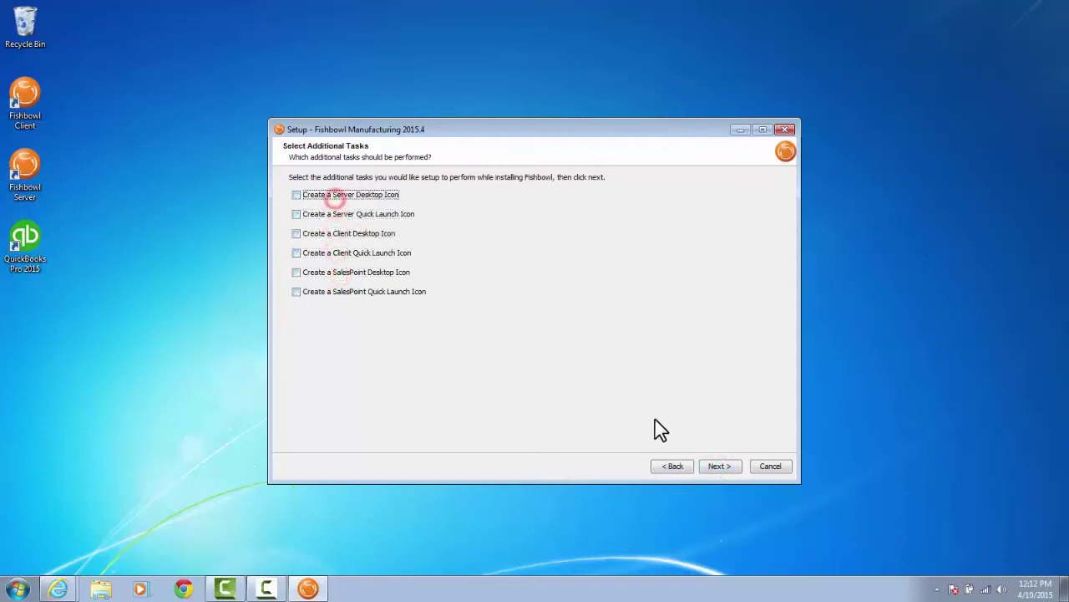
Run the installation, then untick Getting Started Help and Run Fishbowl on the final page
{"action": "left_click", "coordinate": [718, 468]}
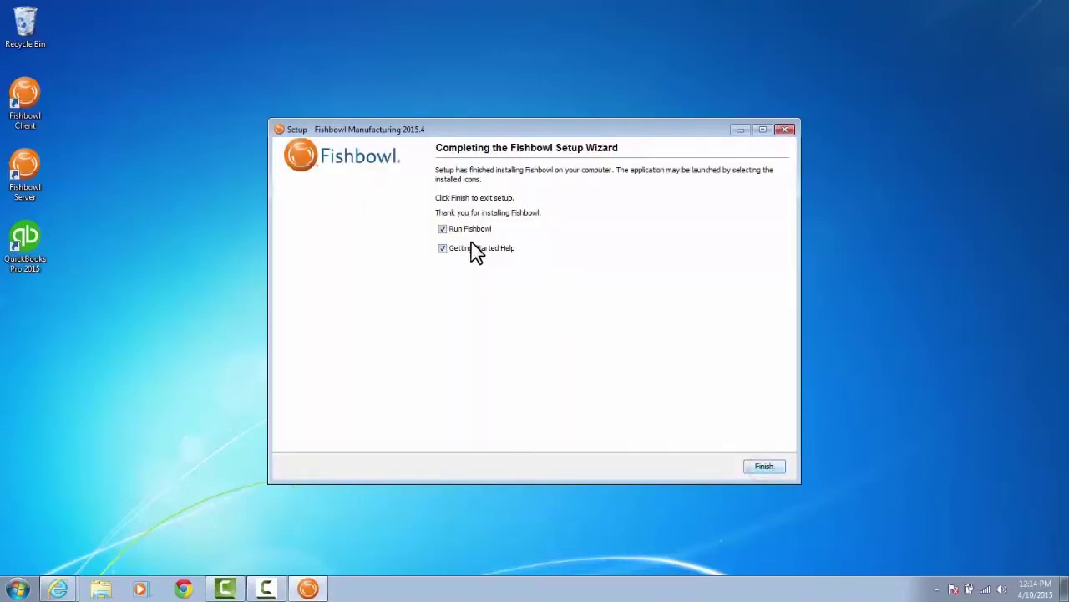
{"action": "left_click", "coordinate": [470, 250]}
{"action": "left_click", "coordinate": [470, 227]}
Finish the setup wizard, launch Fishbowl Server from the desktop, and confirm the Database Update prompt
{"action": "left_click", "coordinate": [760, 465]}
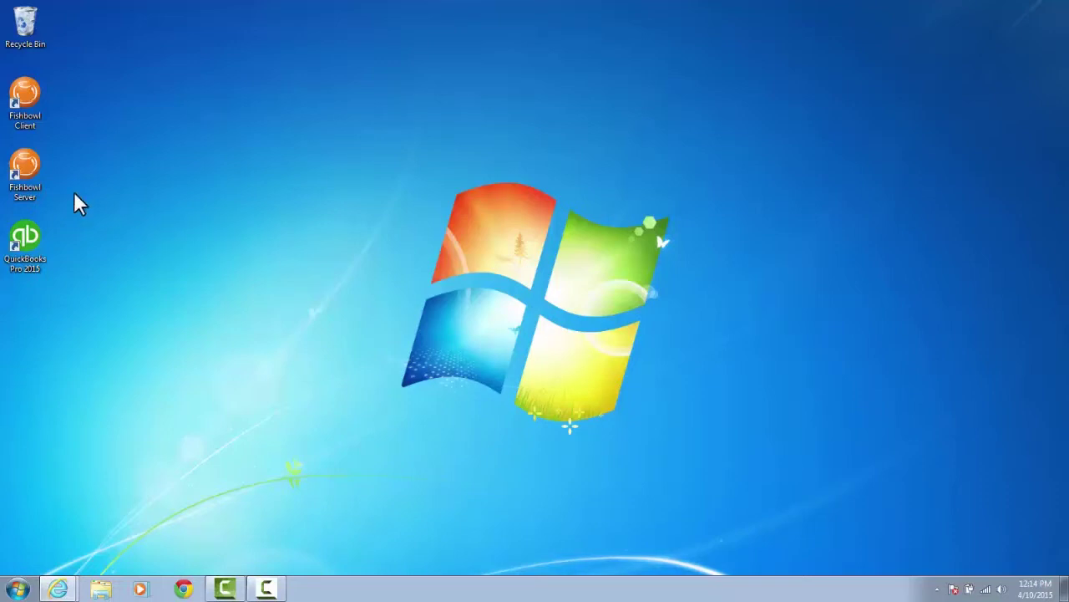
{"action": "double_click", "coordinate": [25, 171]}
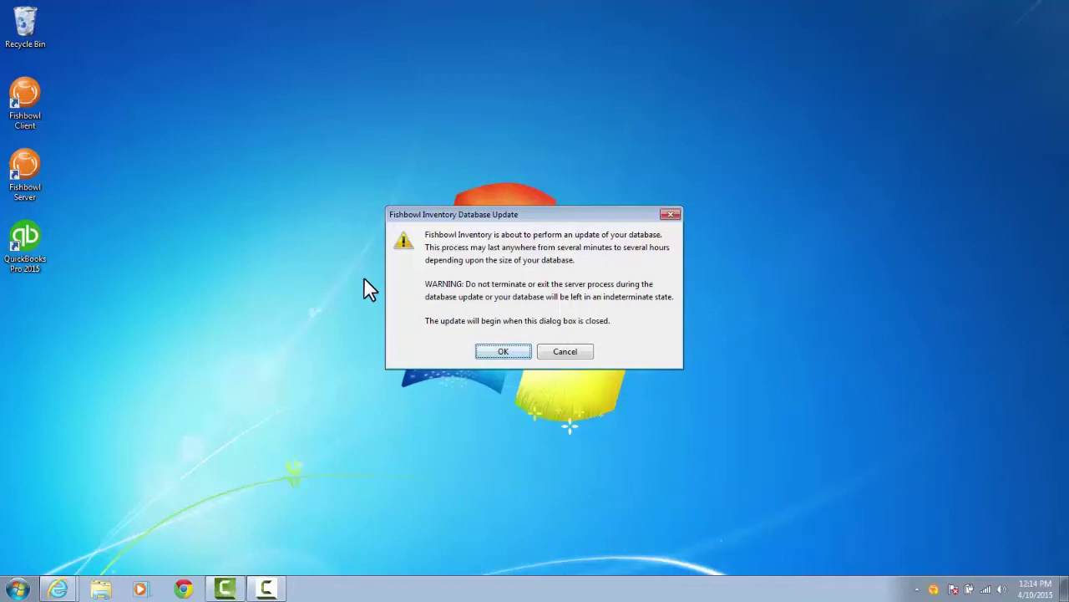
{"action": "left_click", "coordinate": [500, 351]}
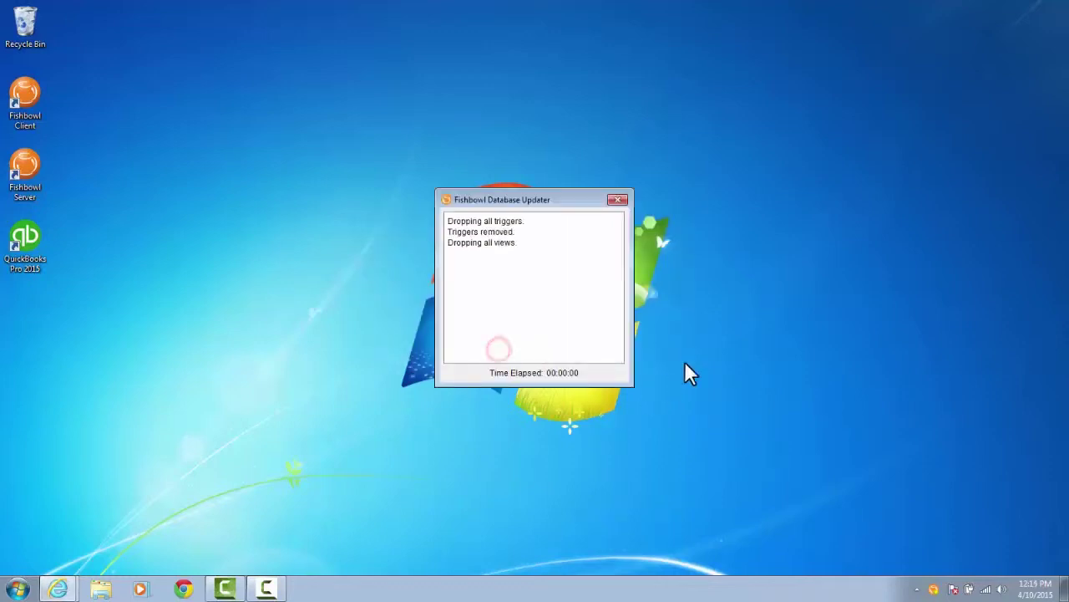